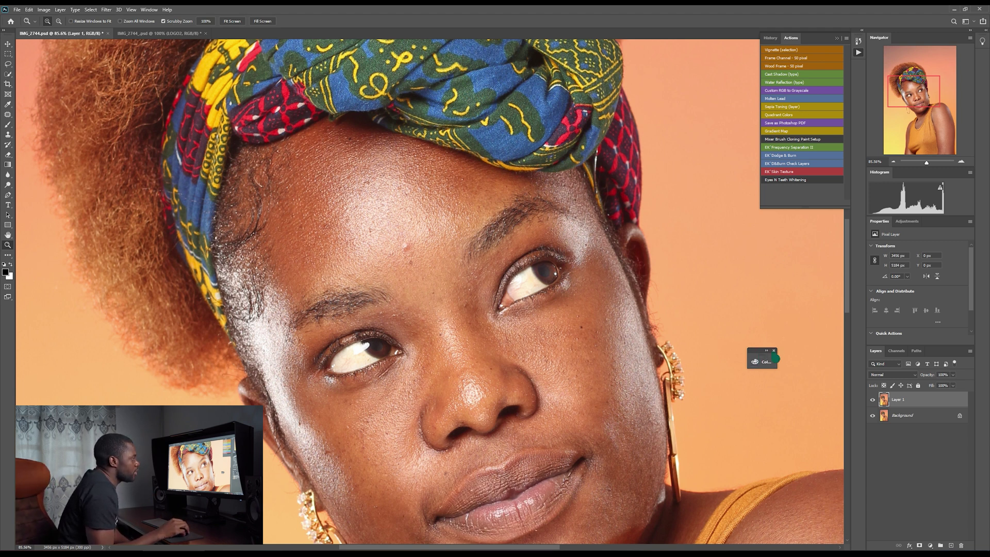
Step: Expand the Color panel, duplicate Layer 1 to Layer 1 copy, zoom on the forehead, pick the Patch Tool
click(762, 361)
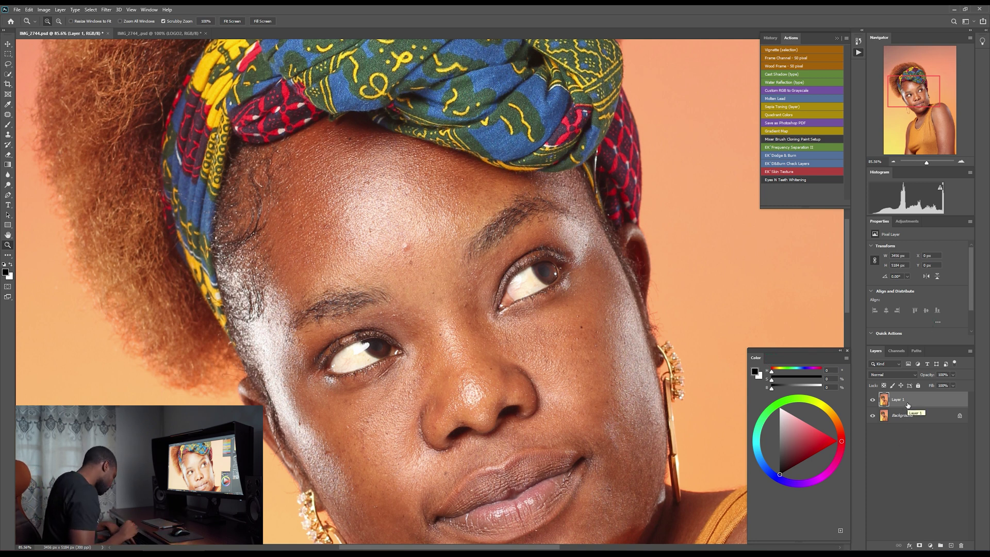
key(ctrl+j)
click(423, 237)
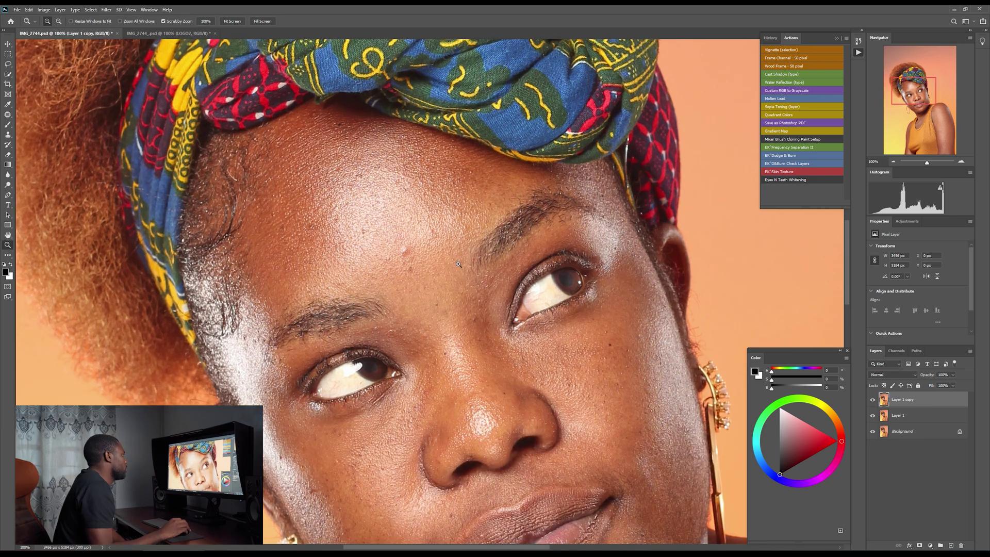
click(424, 240)
alt+click(461, 252)
alt+click(461, 253)
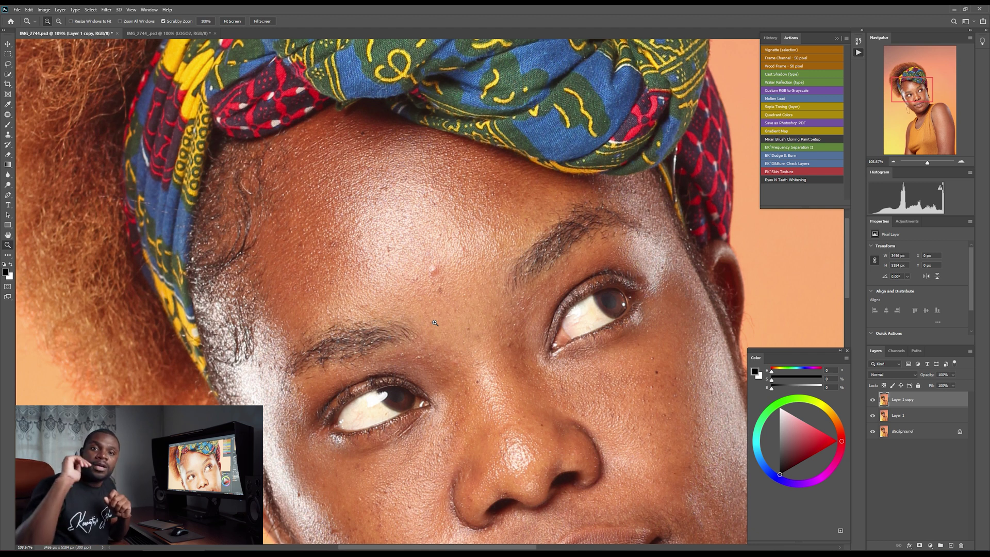
key(j)
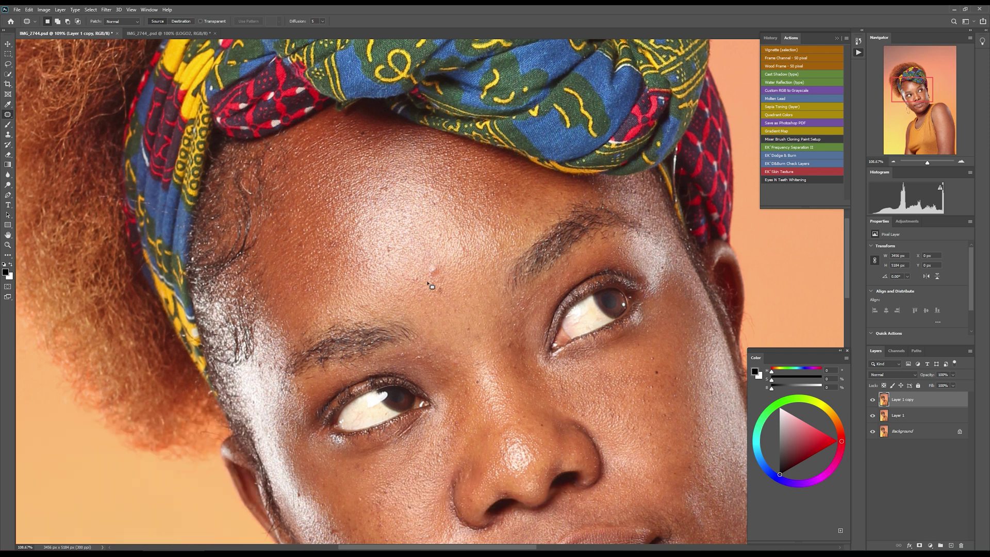
Step: Patch the small dark spots on the forehead with nearby clean skin
drag(444, 270, 450, 274)
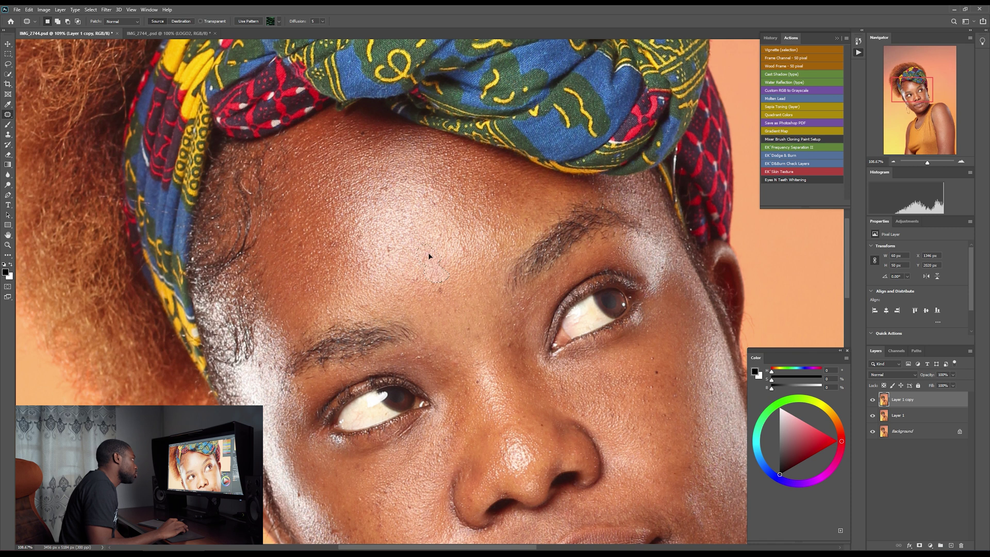
drag(421, 247, 421, 246)
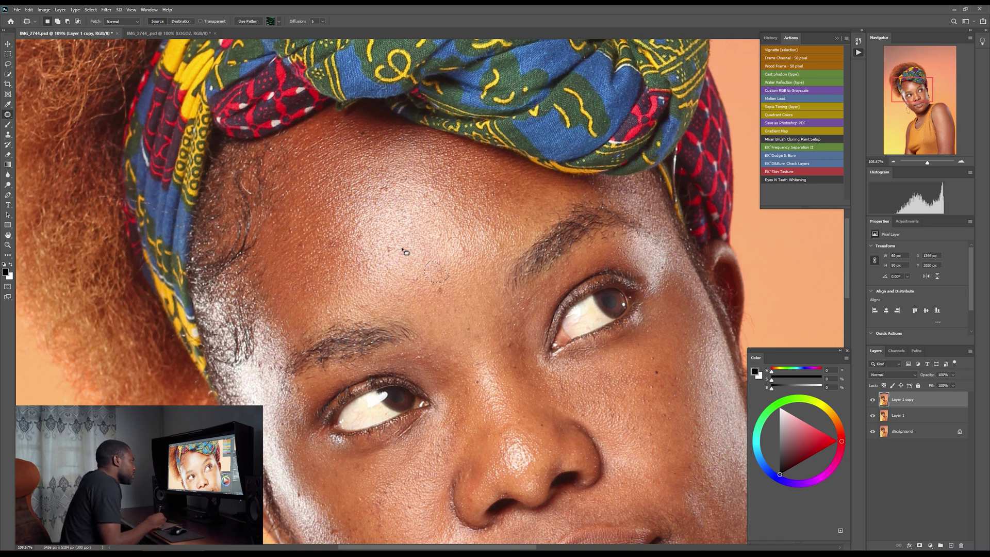
drag(384, 248, 399, 240)
drag(394, 242, 393, 234)
mouse_move(448, 289)
mouse_down()
mouse_move(449, 266)
mouse_move(456, 280)
mouse_move(463, 264)
mouse_move(459, 250)
mouse_move(471, 251)
mouse_move(464, 264)
mouse_move(447, 243)
mouse_up()
drag(429, 198, 452, 196)
drag(440, 205, 448, 227)
Step: Patch the dark spots between the brows and on the cheeks
drag(592, 366, 594, 368)
drag(593, 367, 603, 379)
drag(466, 326, 468, 324)
drag(468, 329, 459, 317)
drag(405, 357, 428, 356)
drag(307, 383, 308, 384)
drag(312, 381, 320, 372)
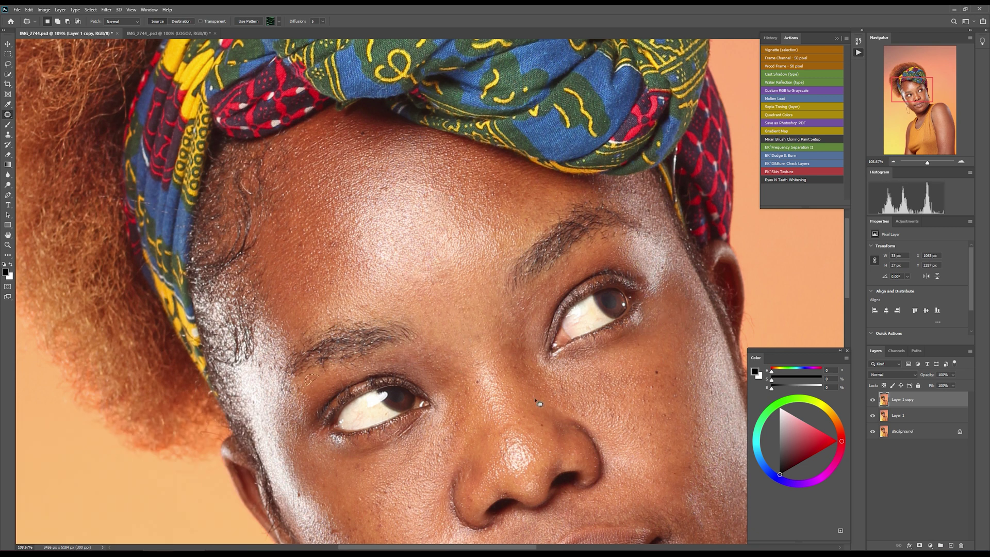
scroll(539, 404, down, 5)
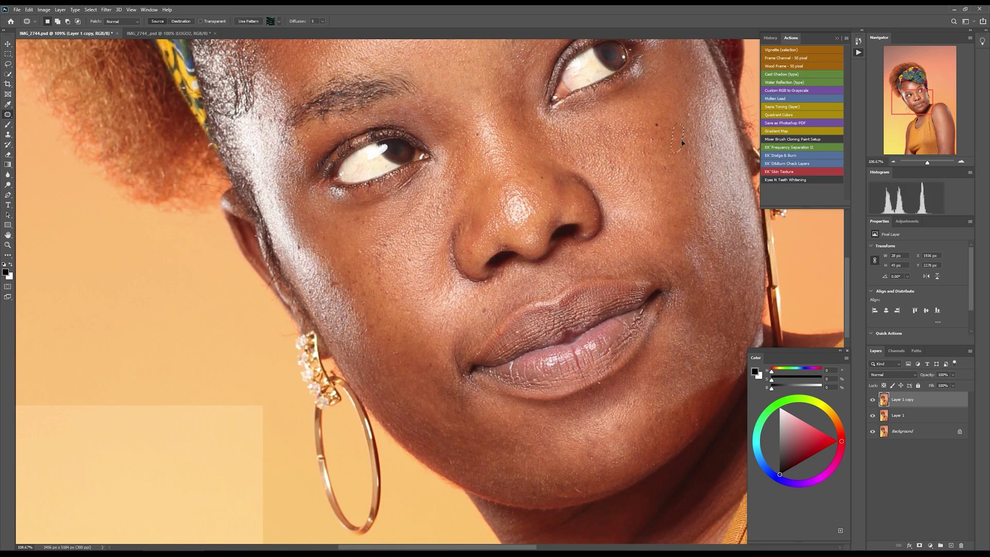
mouse_move(335, 278)
mouse_down()
mouse_move(327, 297)
mouse_move(318, 270)
mouse_move(335, 316)
mouse_up()
scroll(413, 317, down, 1)
drag(503, 317, 505, 319)
drag(501, 322, 515, 314)
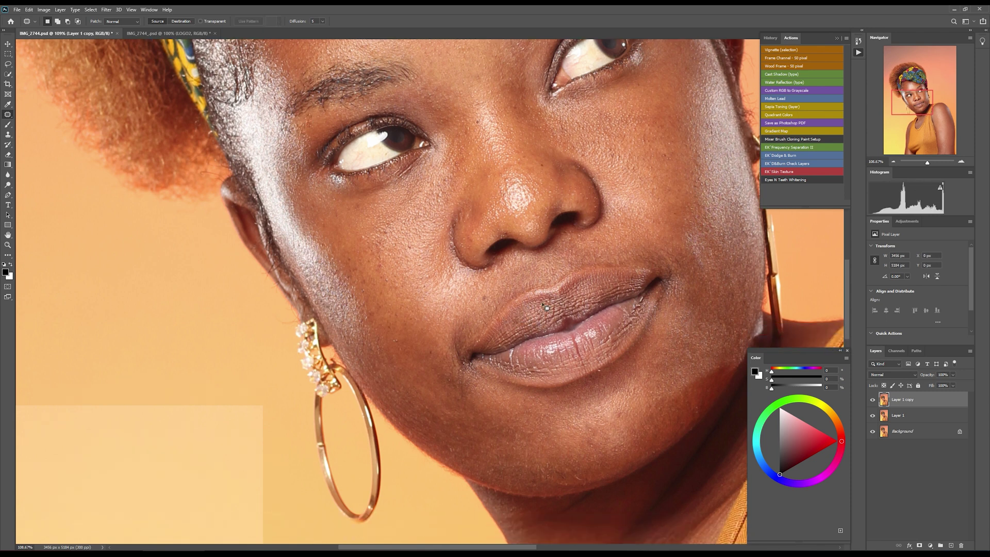
Step: Deselect the patch and Scrubby Zoom to about 130% on the face
key(ctrl+d)
scroll(443, 316, up, 3)
click(8, 245)
drag(421, 261, 396, 269)
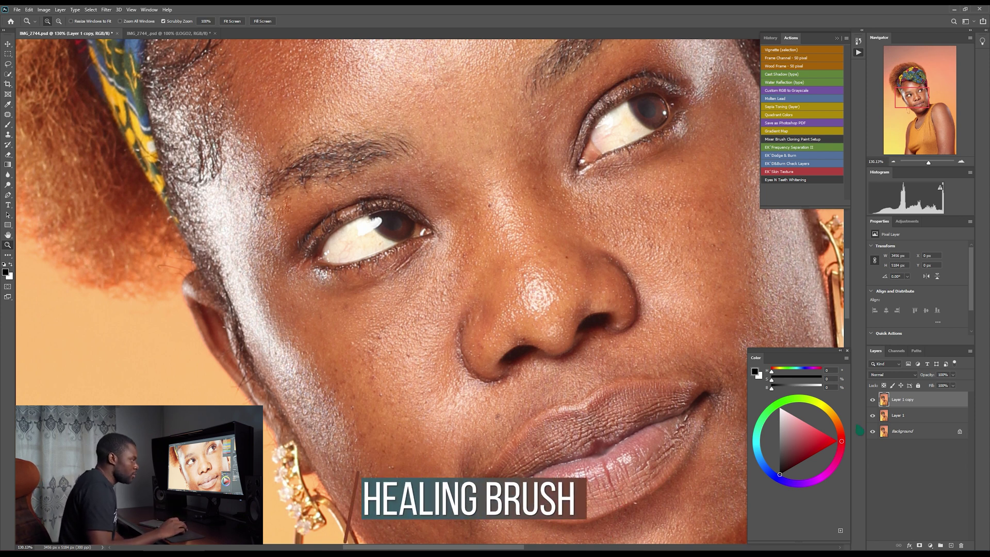
Step: Add empty Layer 2 and set the Healing Brush Tool's Sample to Current & Below
click(951, 546)
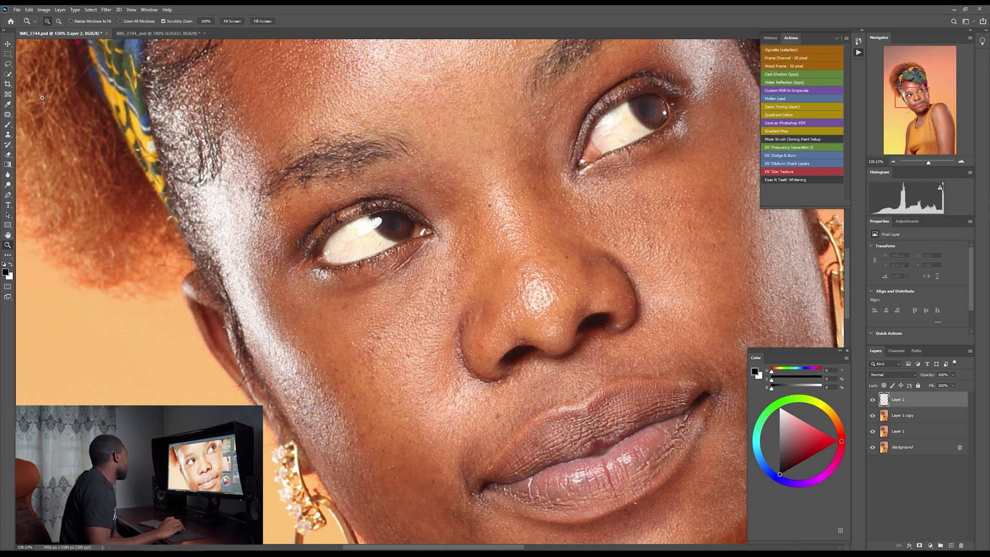
click(9, 117)
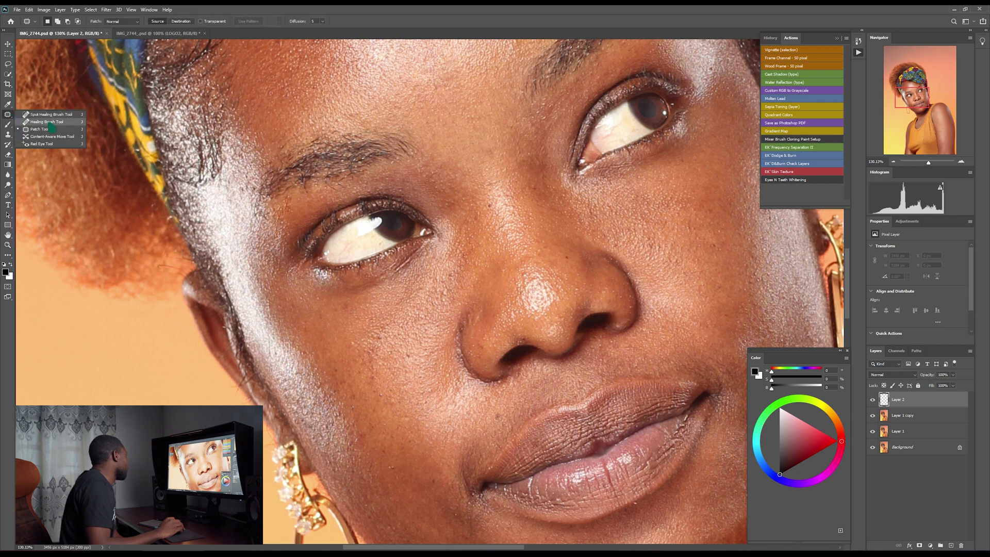
click(50, 123)
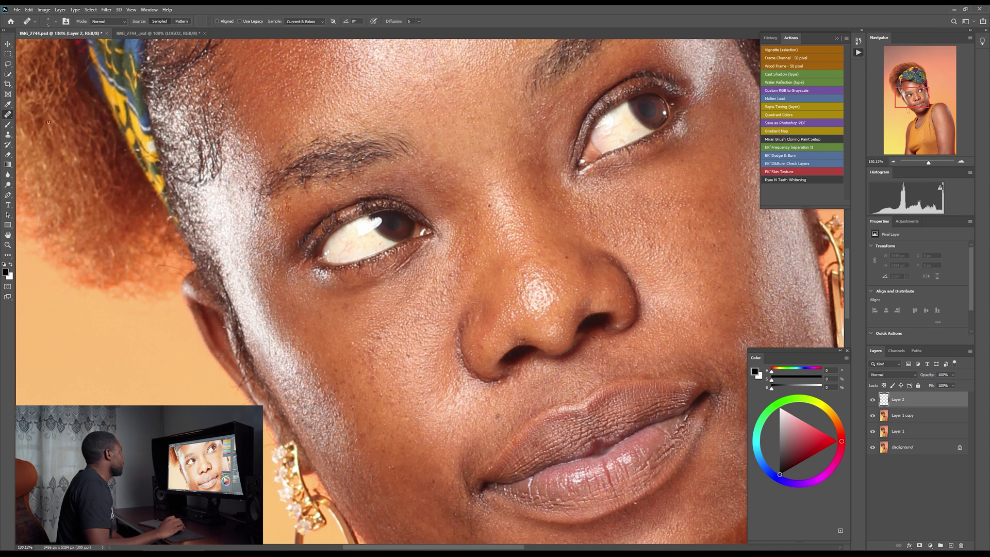
click(306, 22)
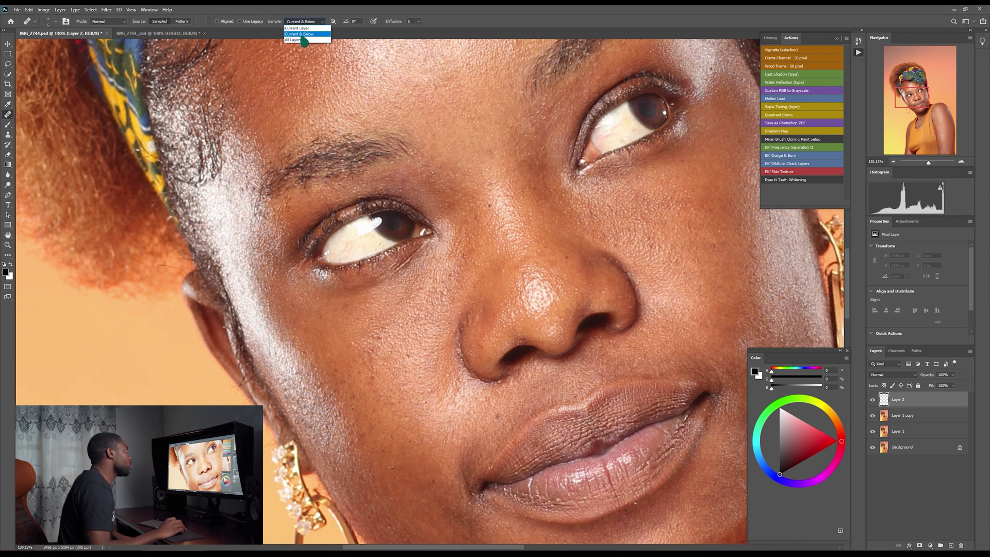
click(305, 34)
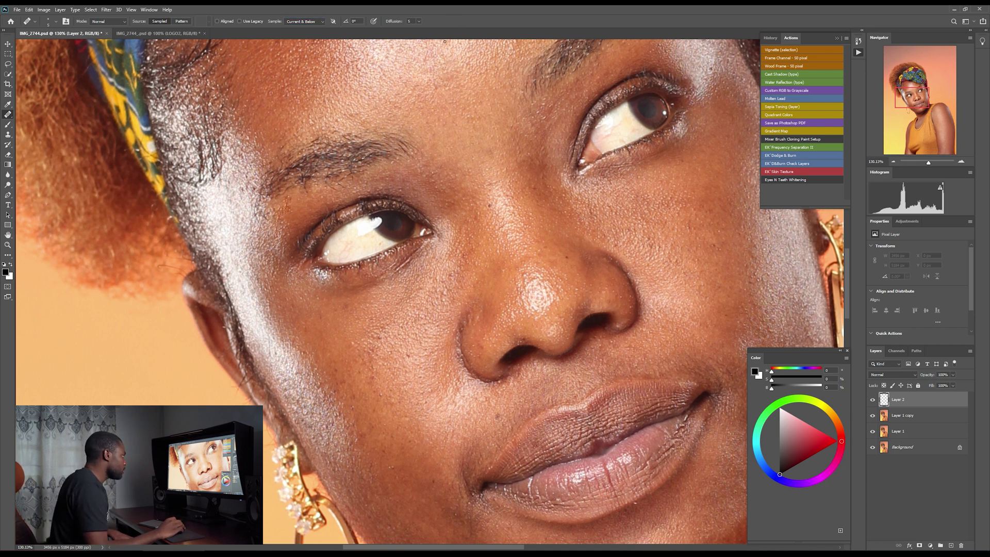
Step: Heal the cheek spot and the dark marks below the eye on Layer 2
click(403, 327)
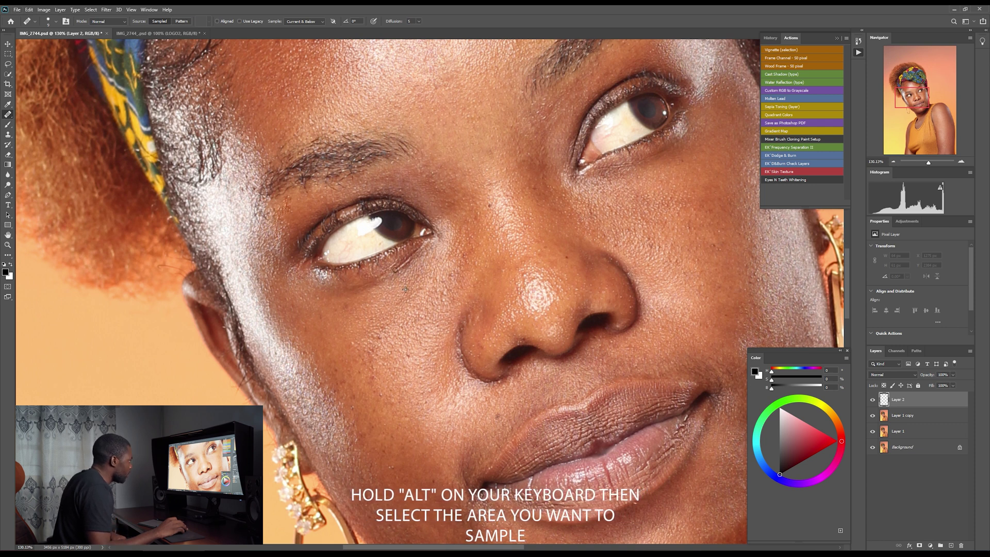
drag(413, 254, 399, 271)
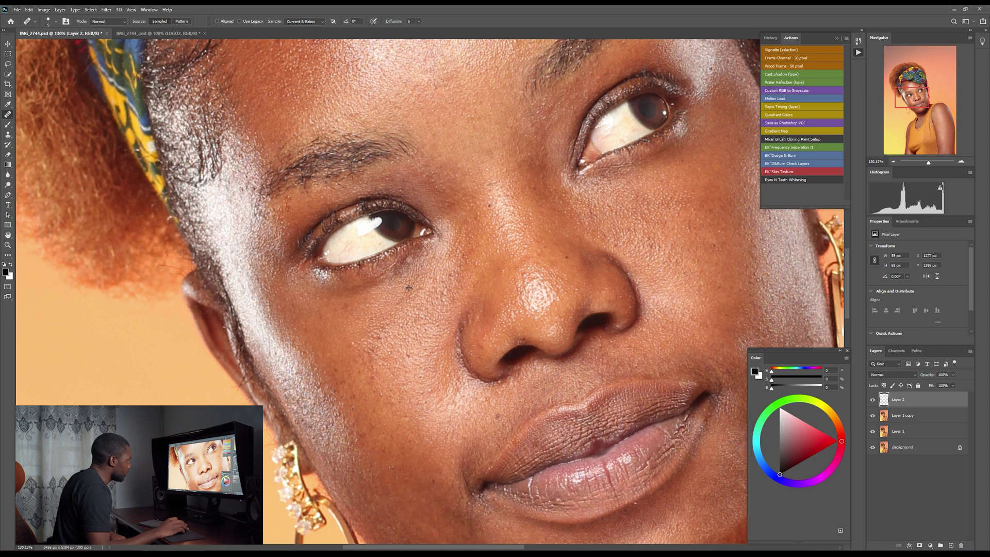
click(383, 272)
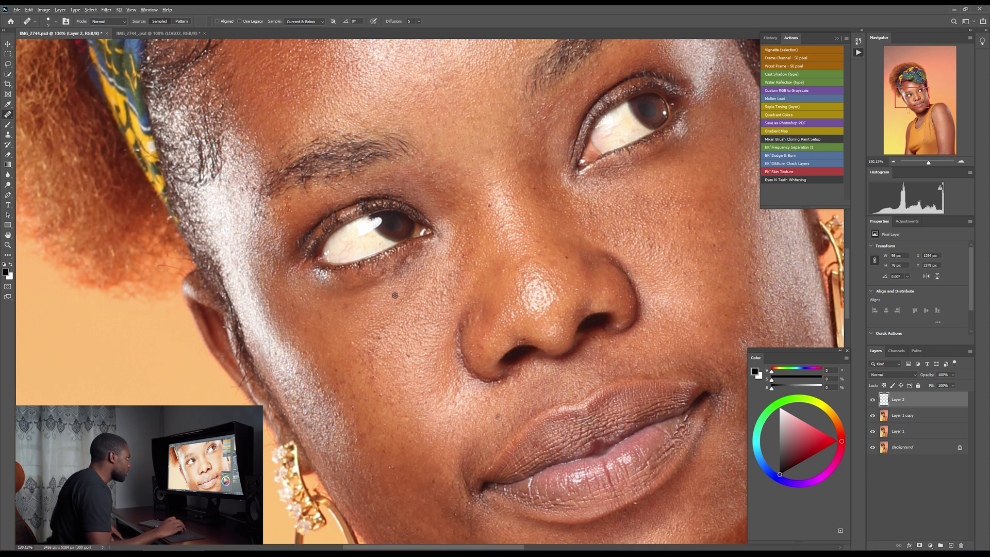
click(380, 278)
Step: Patch a leftover forehead spot and deselect
scroll(389, 291, down, 5)
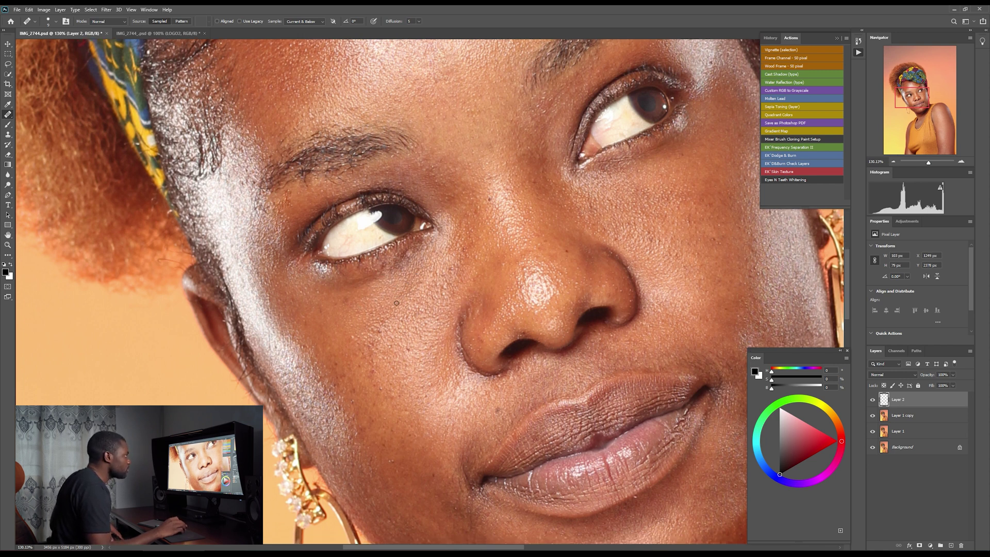
scroll(398, 303, down, 5)
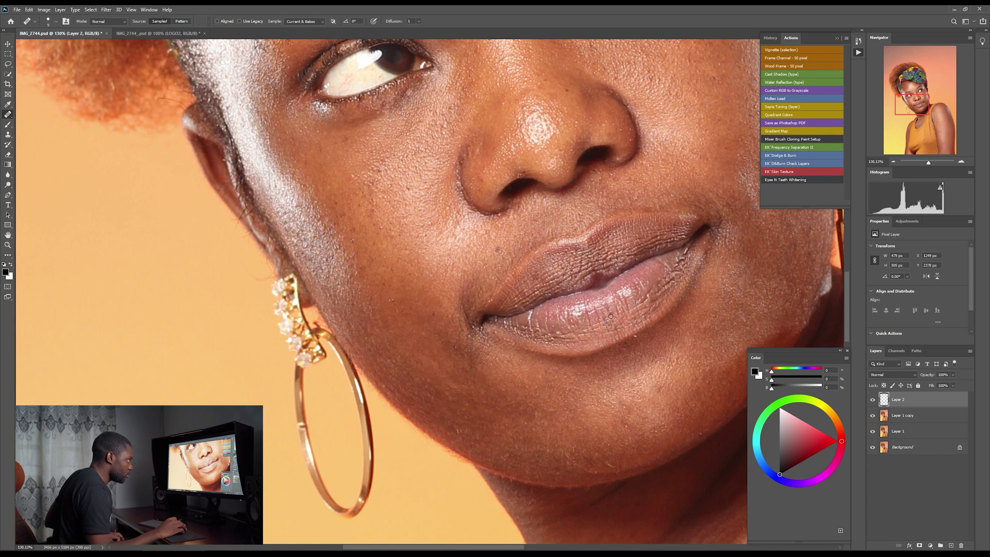
scroll(564, 314, up, 2)
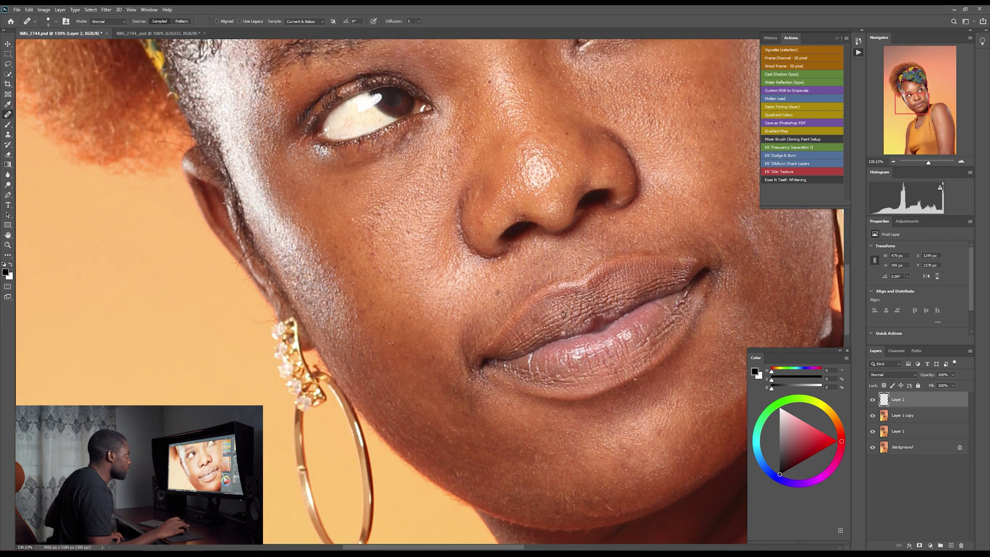
scroll(563, 315, up, 4)
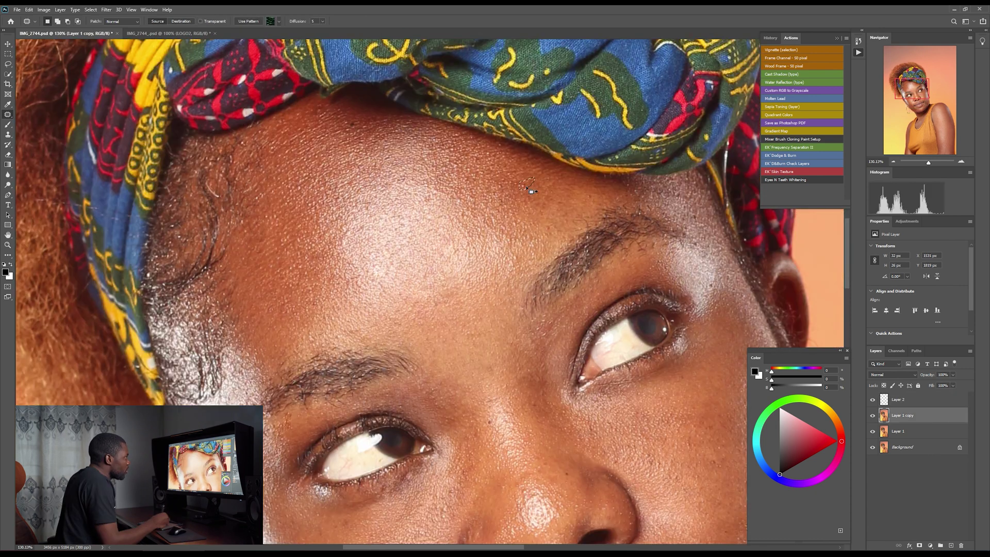
drag(529, 187, 506, 196)
drag(506, 201, 504, 215)
key(ctrl+d)
Step: Patch a small remaining spot on the cheek
scroll(498, 206, down, 4)
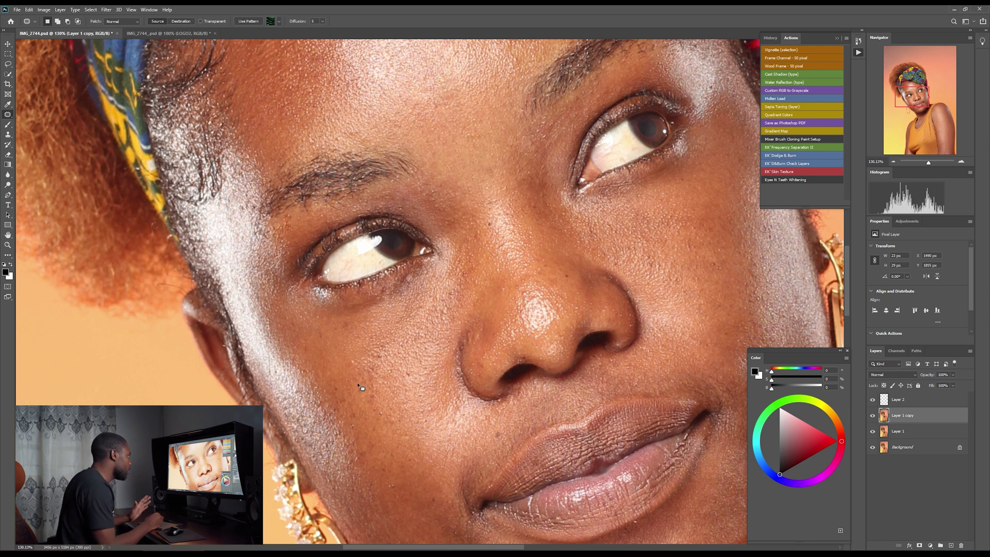
drag(371, 349, 377, 356)
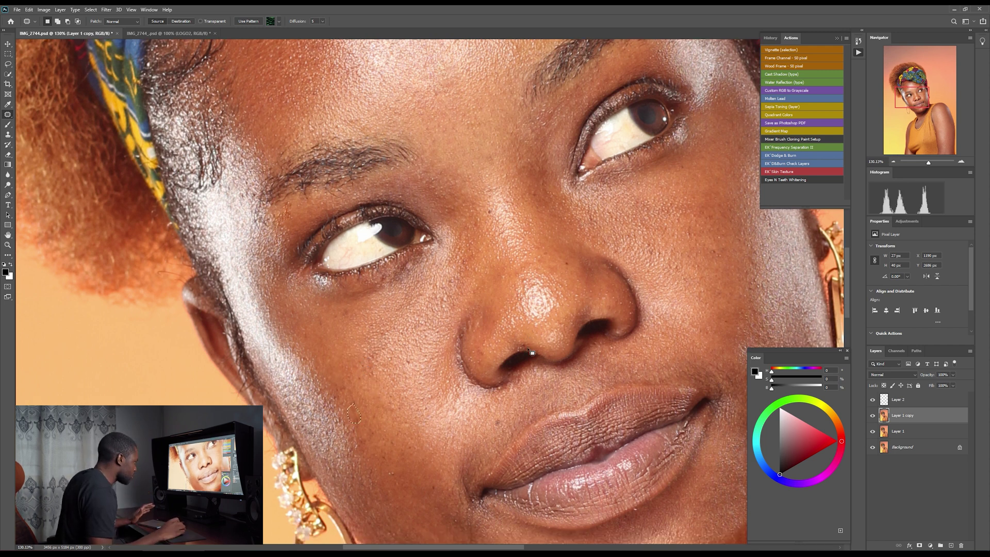
scroll(531, 353, down, 5)
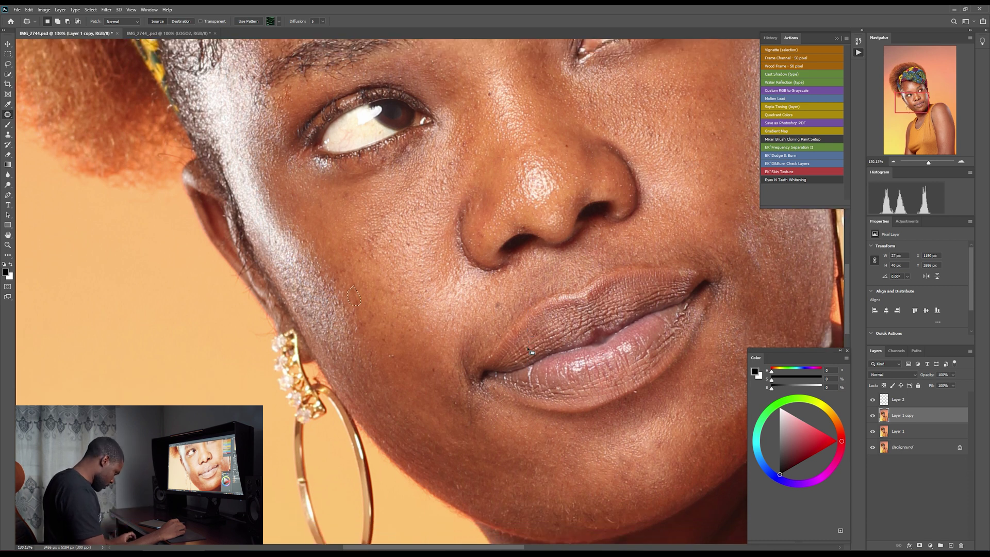
scroll(532, 352, down, 2)
scroll(531, 353, down, 2)
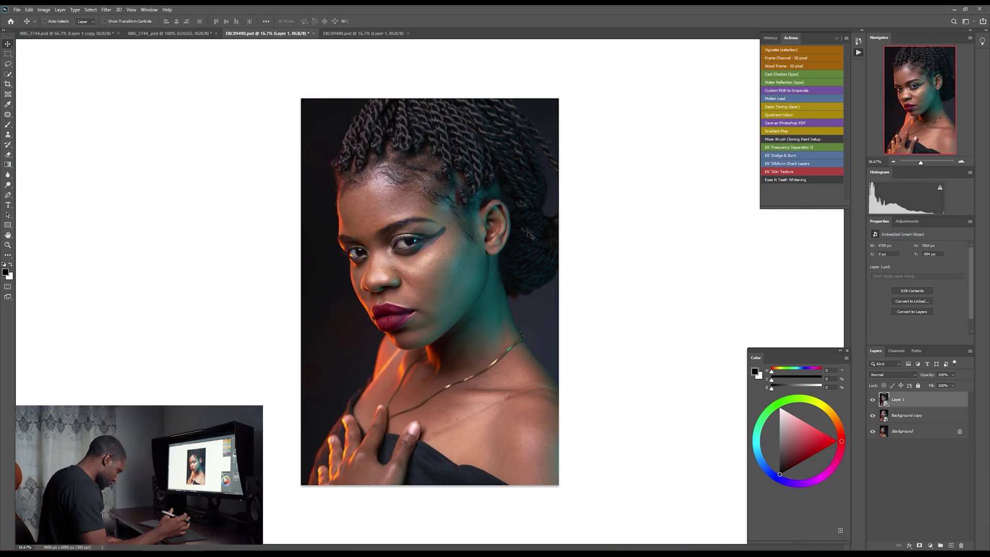
Step: Cycle the open documents from EKC09488 back to the EKC09490.psd portrait
scroll(526, 235, up, 3)
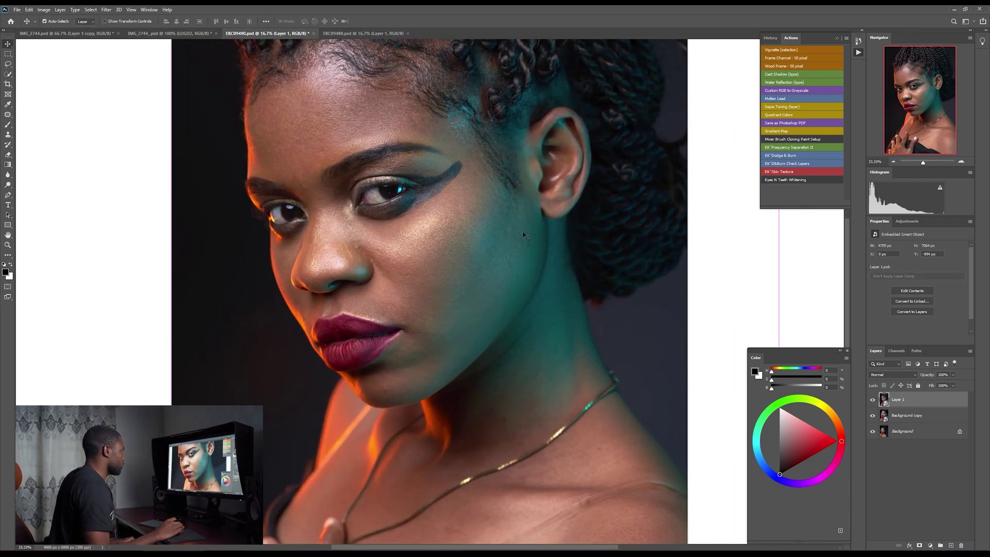
key(ctrl+plus)
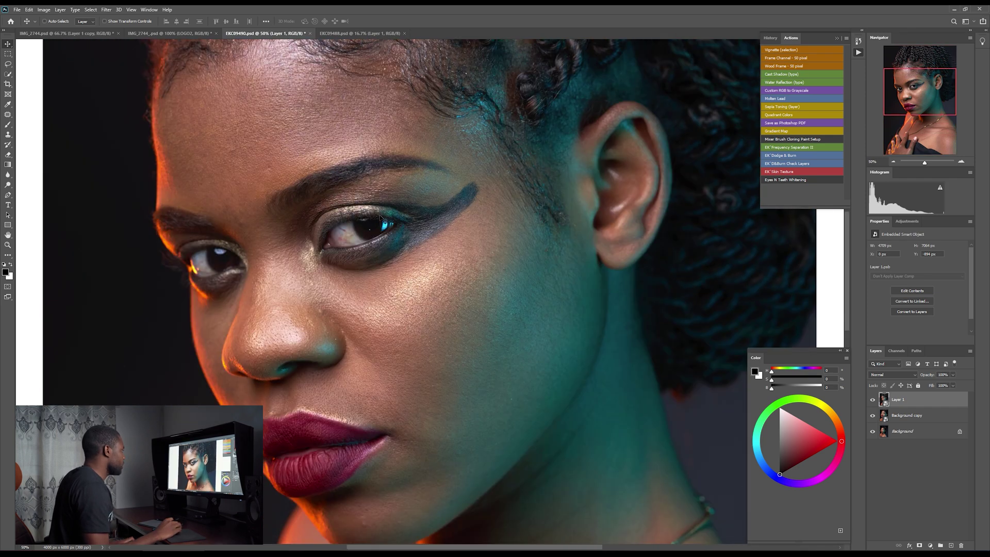
key(ctrl+minus)
key(ctrl+minus)
key(ctrl+minus)
key(ctrl+Tab)
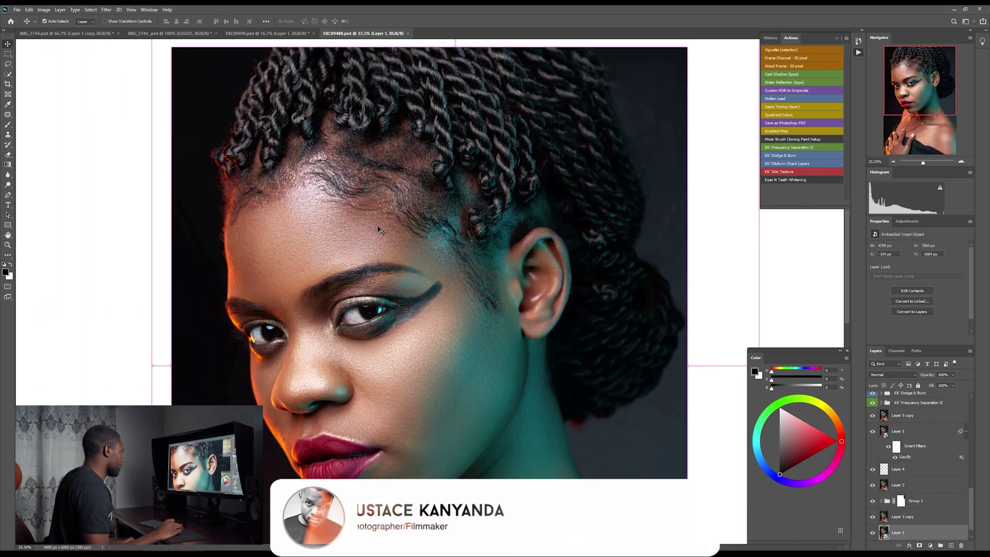
key(ctrl+plus)
key(ctrl+plus)
key(ctrl+shift+Tab)
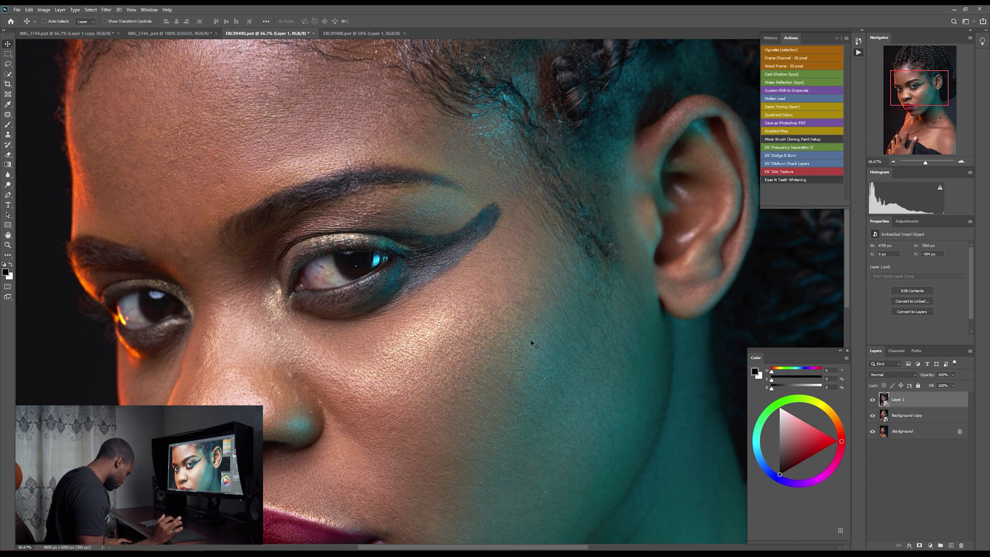
Step: Duplicate Layer 1, select the Patch Tool and zoom to 100%
key(ctrl+j)
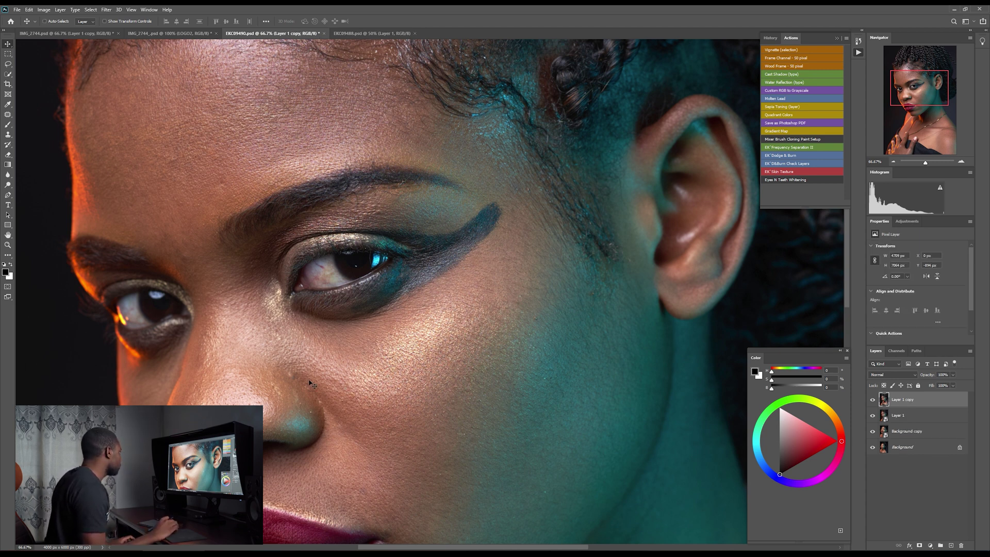
click(8, 115)
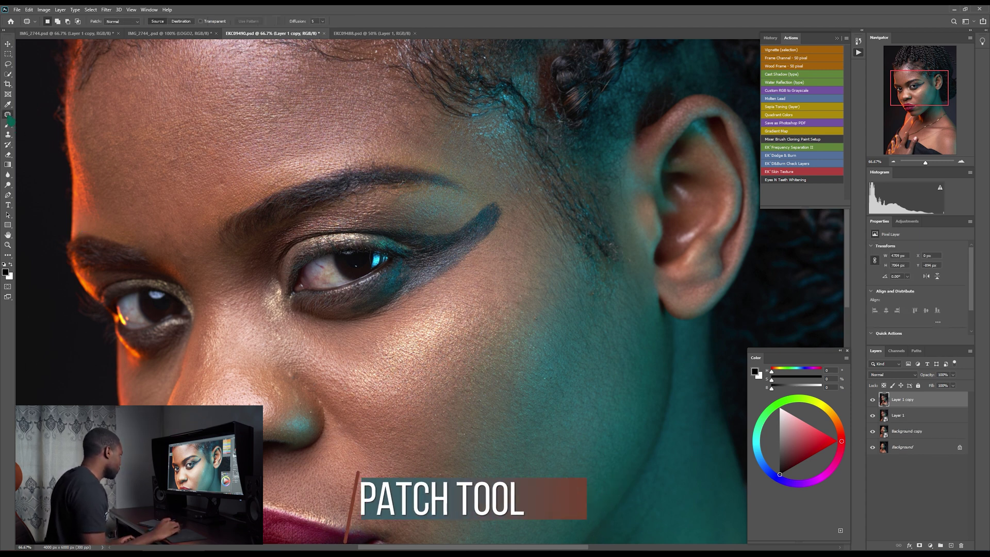
right_click(9, 116)
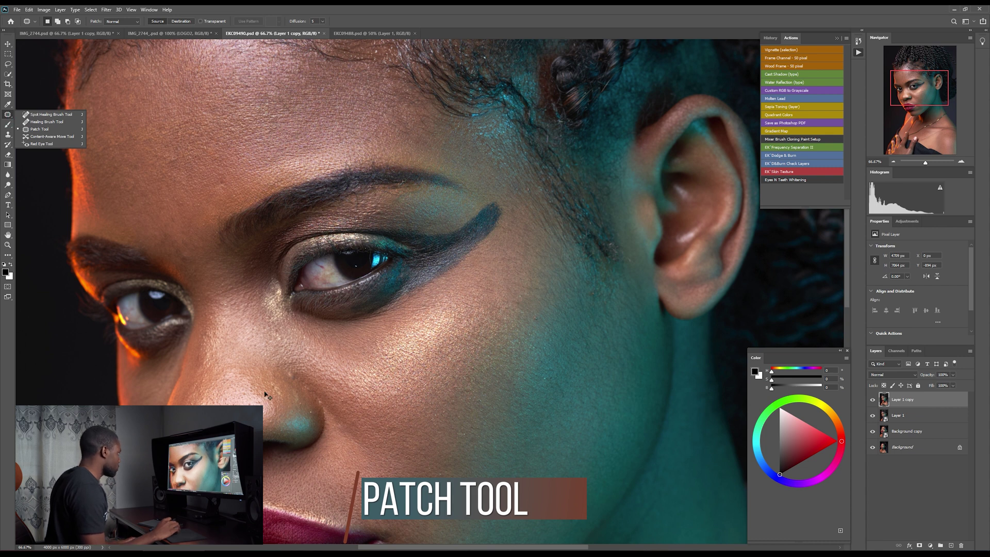
key(ctrl+plus)
scroll(285, 397, down, 2)
scroll(285, 398, down, 8)
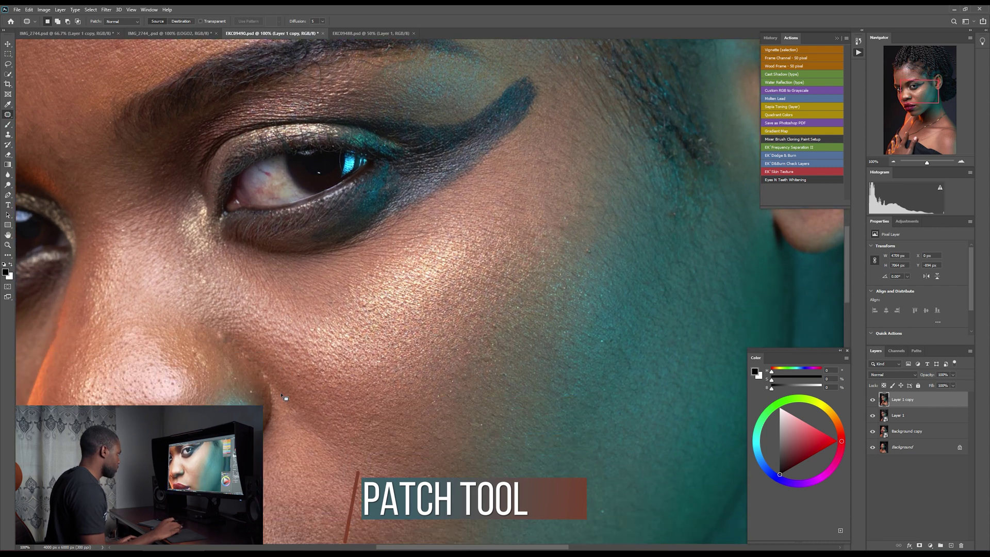
scroll(285, 397, down, 8)
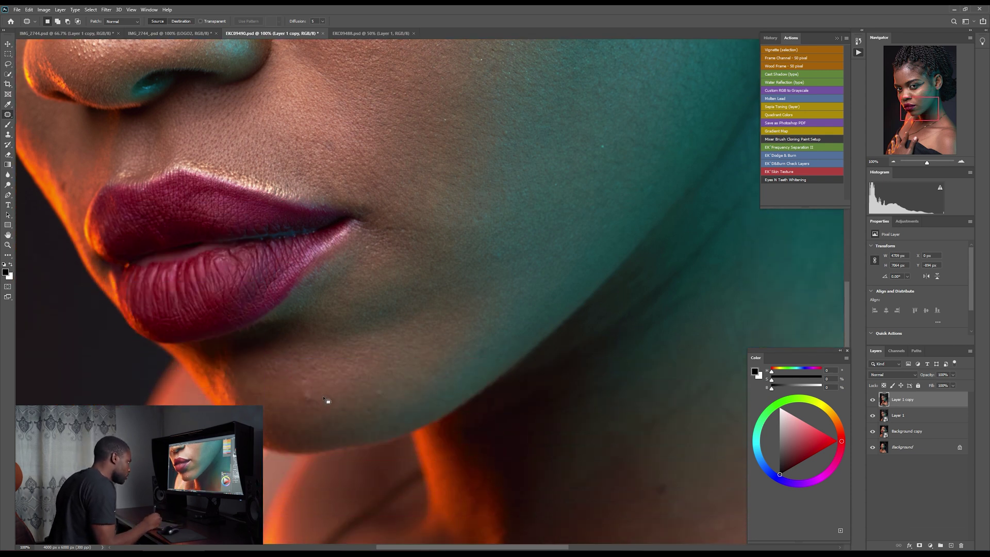
Step: Patch blemishes on the chin and cheek with clean skin, then deselect
drag(303, 408, 306, 405)
drag(311, 398, 340, 383)
drag(505, 254, 520, 237)
scroll(485, 230, up, 6)
scroll(489, 233, up, 8)
key(ctrl+d)
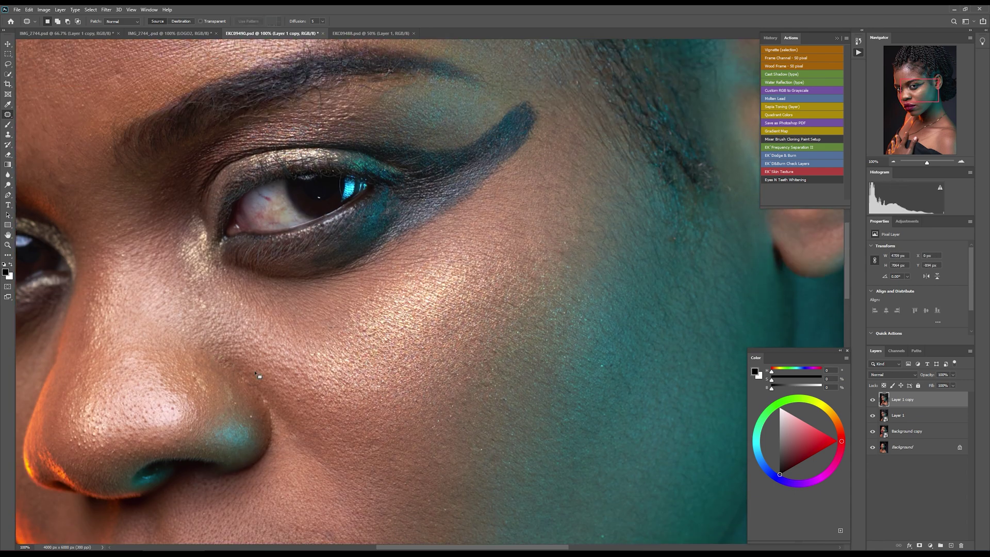
Step: Patch the remaining blemishes on the forehead
scroll(420, 319, left, 6)
drag(416, 318, 419, 317)
scroll(445, 323, up, 5)
drag(467, 348, 468, 350)
drag(466, 360, 437, 343)
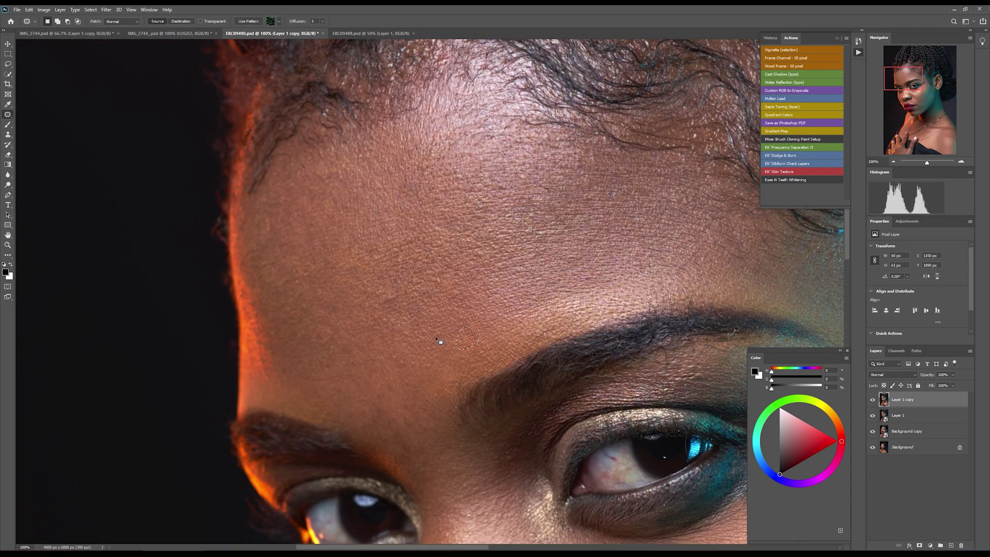
scroll(439, 341, down, 5)
scroll(440, 342, down, 3)
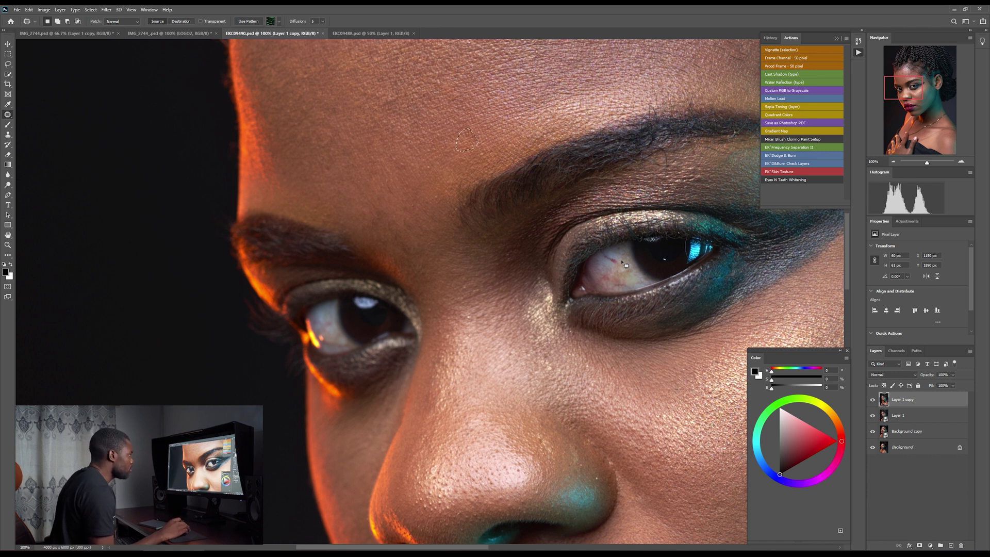
Step: Pick the Healing Brush Tool, add Layer 2 with Ctrl+Shift+Alt+N, and sample Current & Below
right_click(10, 117)
click(47, 126)
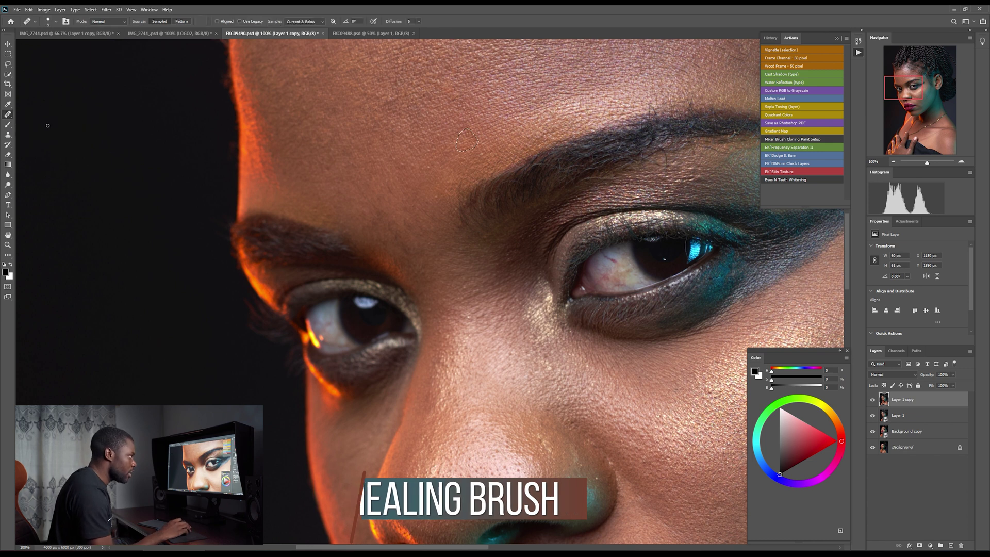
key(ctrl+shift+alt+n)
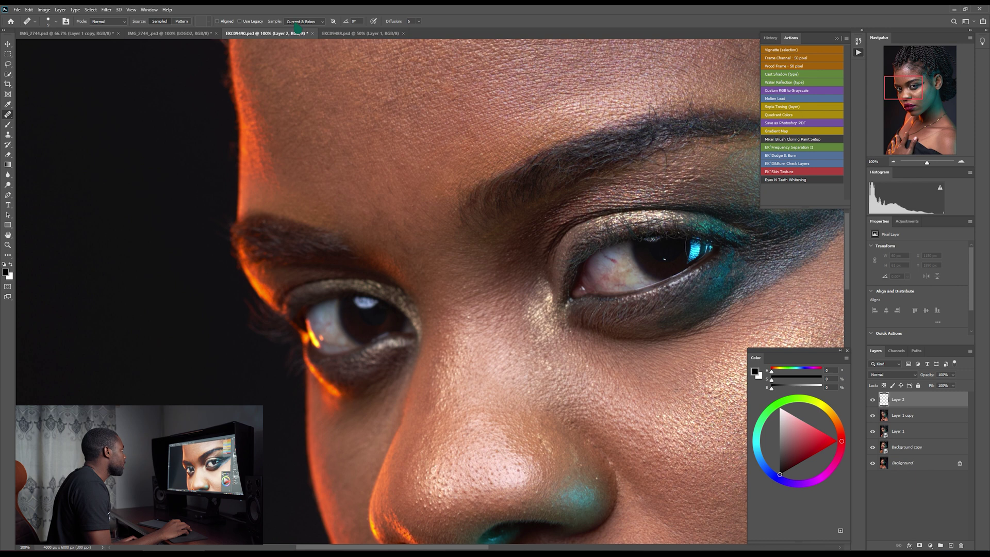
click(298, 23)
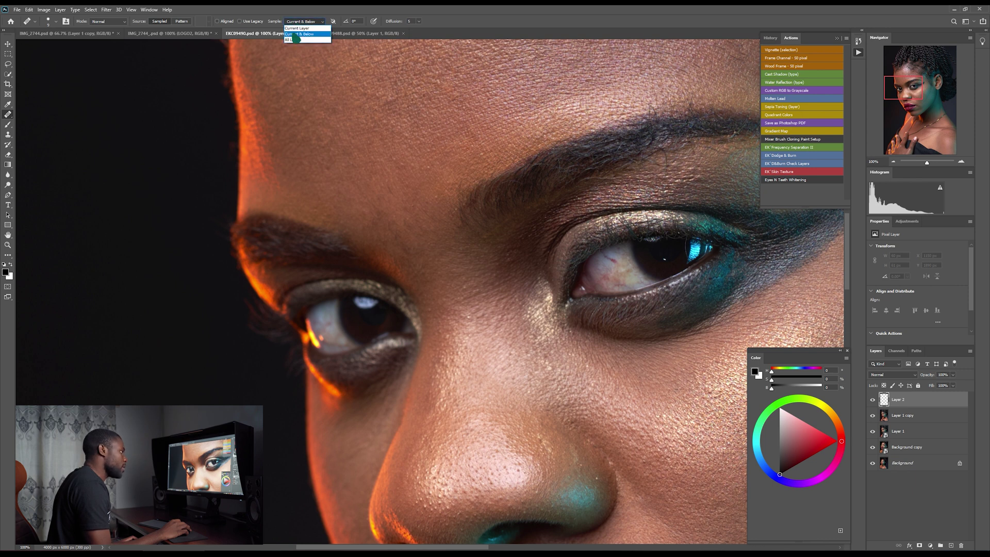
click(296, 38)
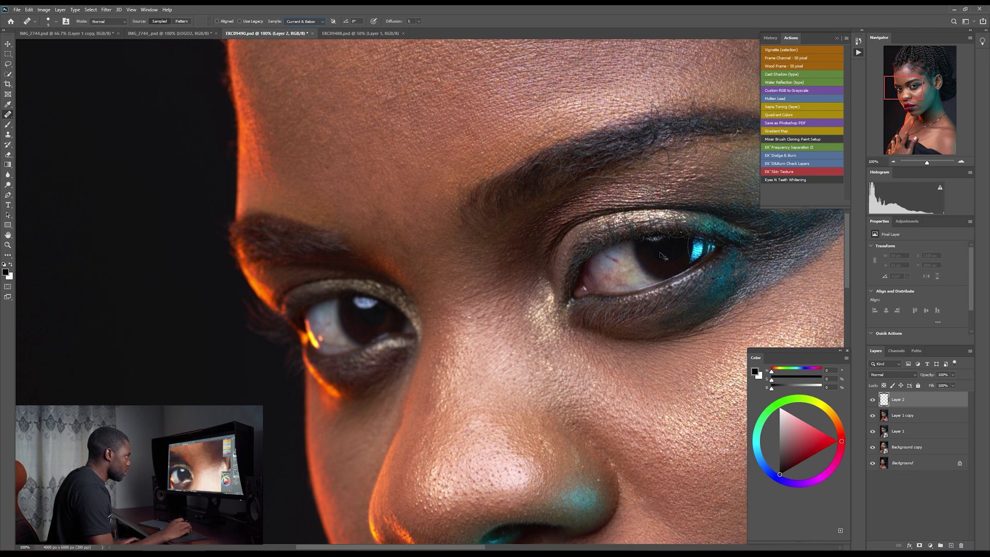
key(ctrl+plus)
key(ctrl+plus)
Step: At 200%, sample clean eye white and heal the first red vein
key(ctrl+minus)
drag(818, 299, 404, 299)
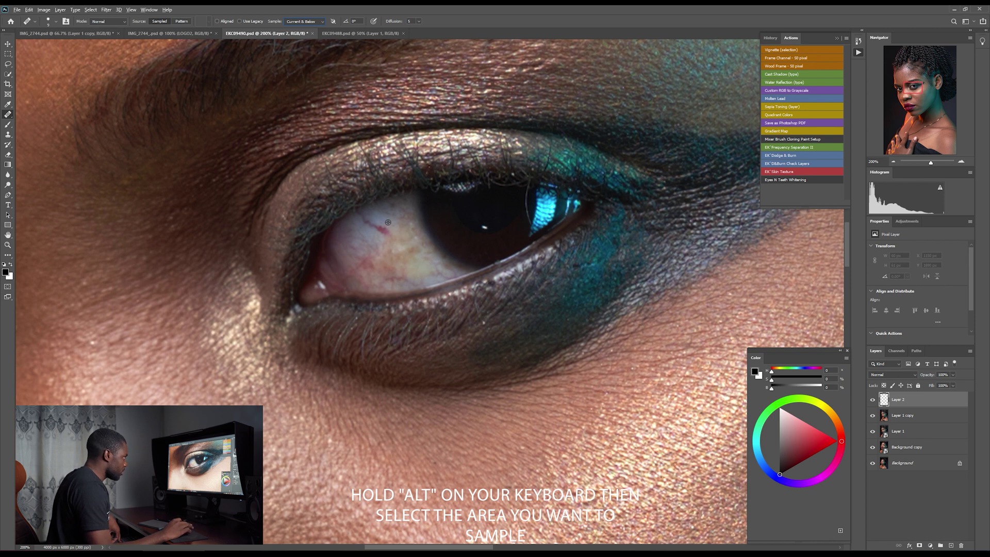
alt+click(388, 222)
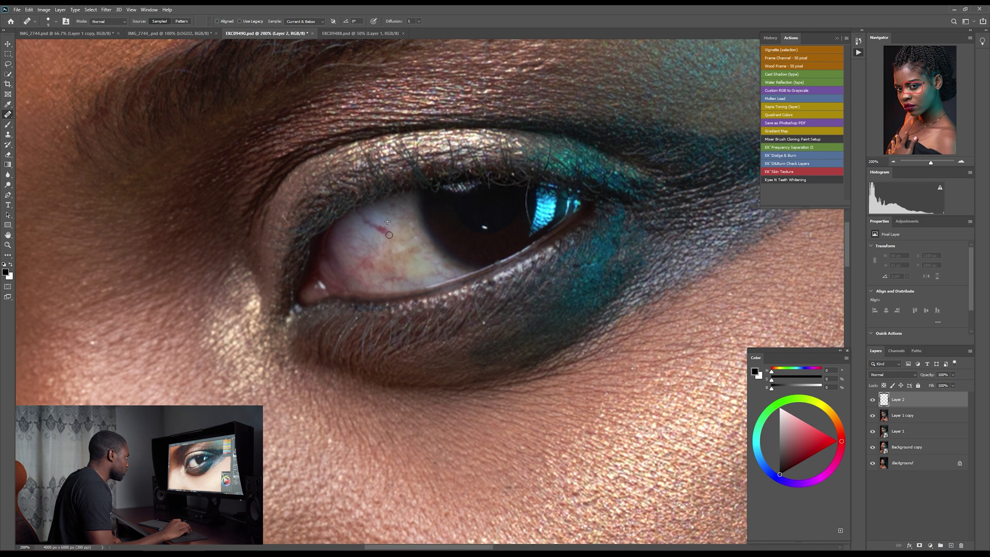
drag(385, 230, 396, 244)
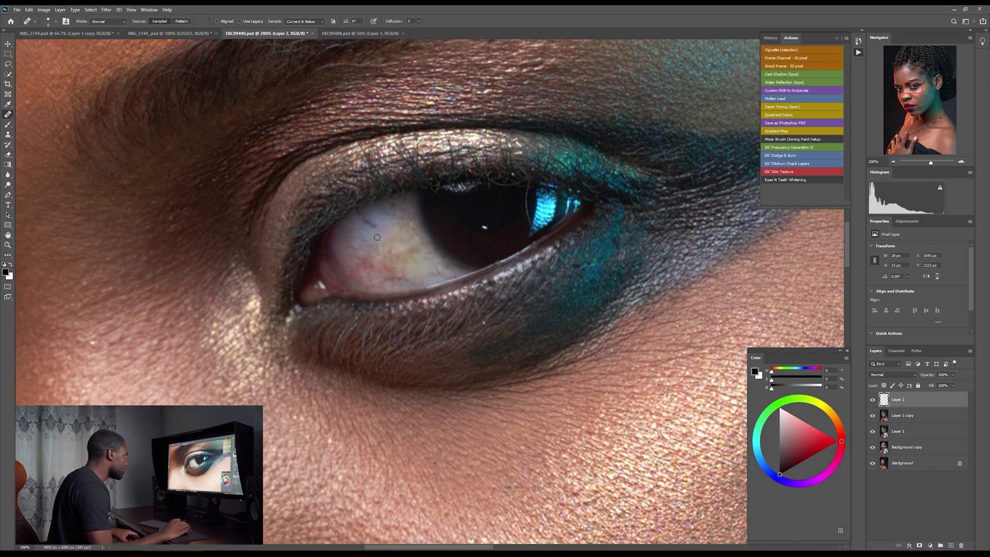
Step: Shrink the brush and heal the remaining veins across the eye white
key([)
drag(377, 227, 374, 227)
drag(364, 219, 362, 218)
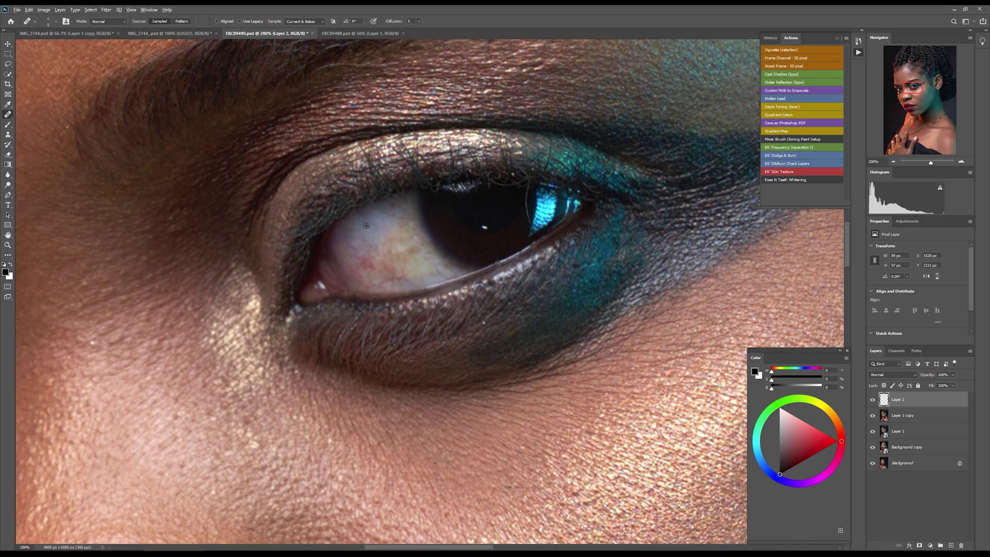
drag(394, 282, 443, 275)
scroll(430, 291, up, 2)
key(ctrl+minus)
key(ctrl+minus)
key(ctrl+minus)
key(ctrl+minus)
key(ctrl+minus)
key(ctrl+minus)
Step: Heal the remaining spot at the outer part of the teal-lined eye, then zoom out
key(ctrl+plus)
key(ctrl+plus)
key(ctrl+plus)
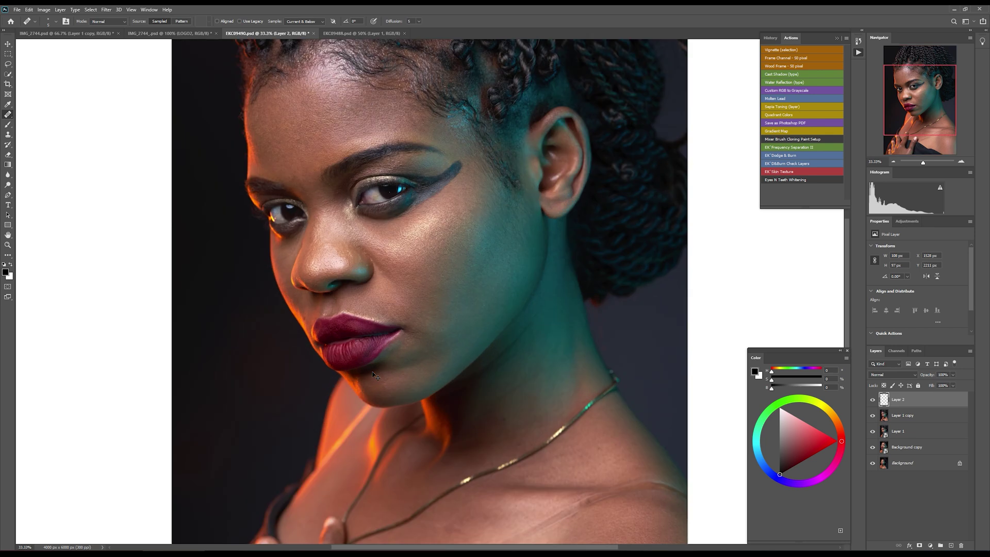
scroll(377, 327, up, 4)
scroll(378, 326, up, 4)
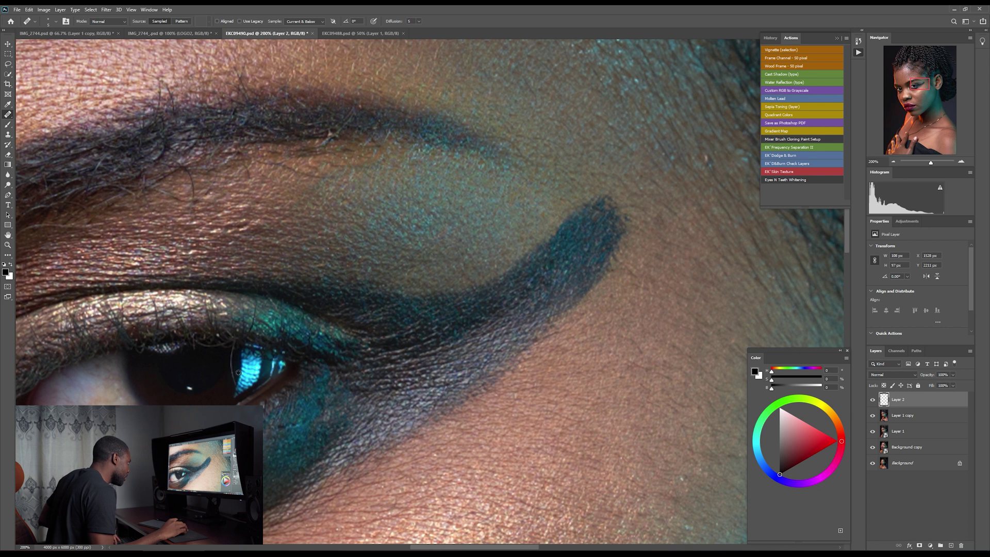
drag(235, 381, 232, 377)
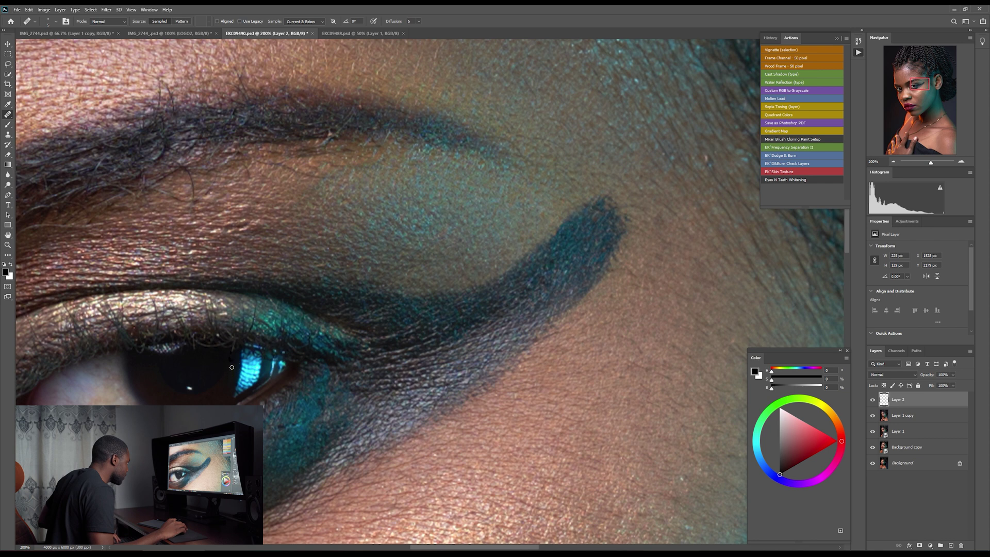
scroll(230, 372, down, 2)
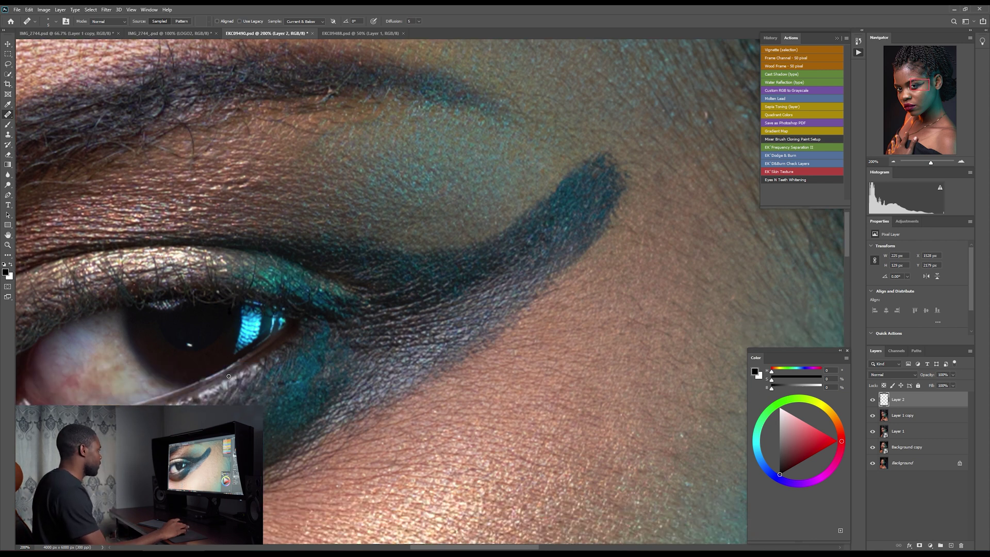
scroll(229, 376, down, 2)
key(ctrl+minus)
key(ctrl+minus)
key(ctrl+minus)
key(ctrl+minus)
scroll(320, 377, down, 4)
scroll(414, 378, up, 2)
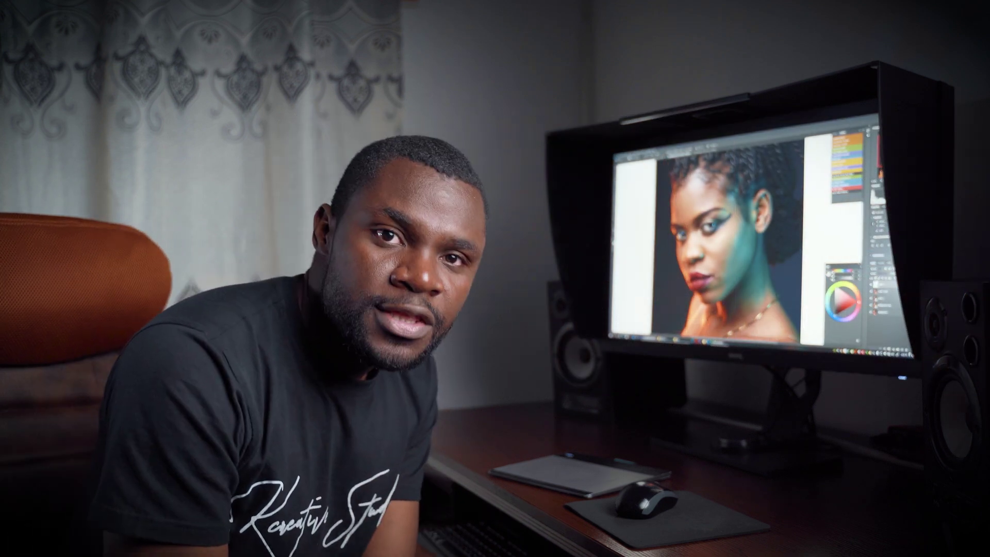
scroll(866, 153, down, 3)
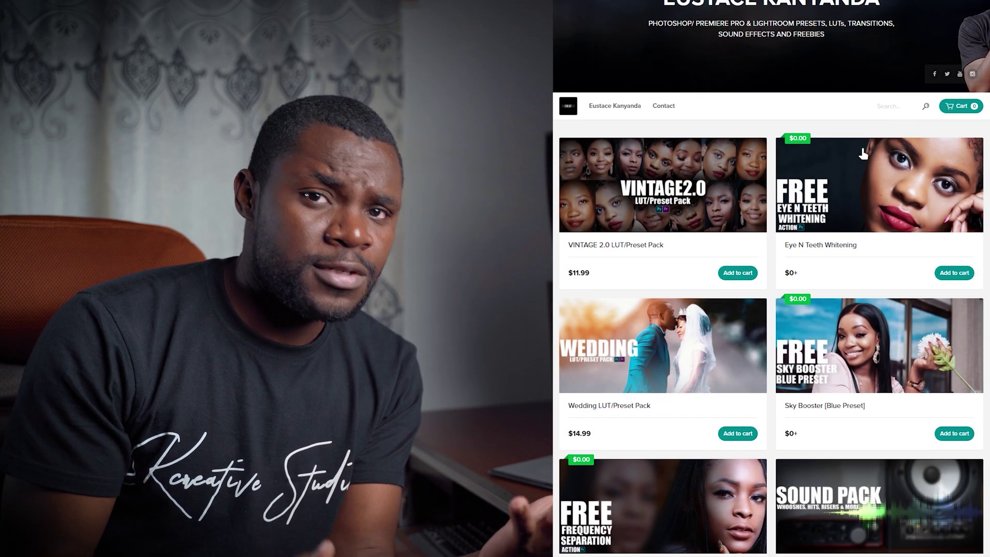
scroll(867, 154, down, 2)
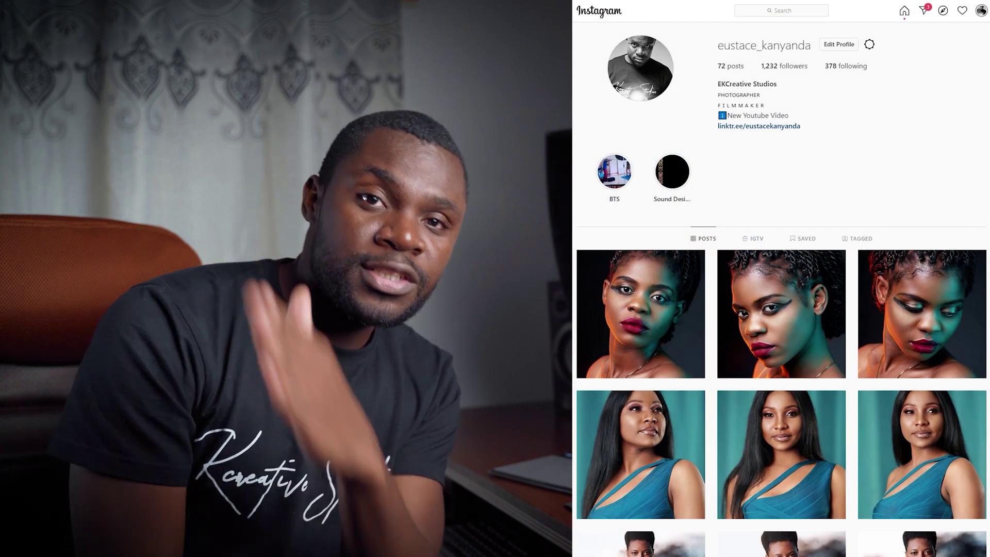
scroll(782, 288, down, 3)
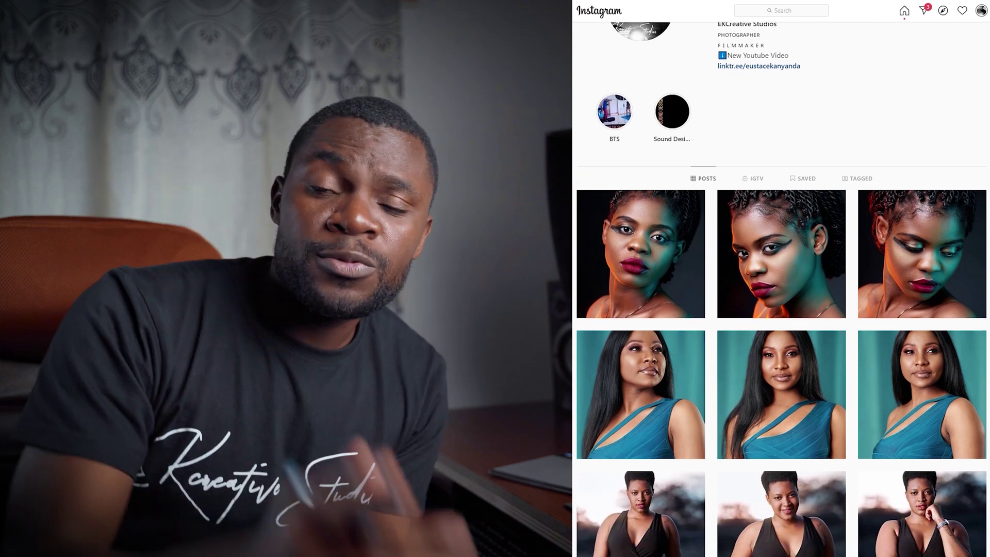
scroll(782, 289, down, 5)
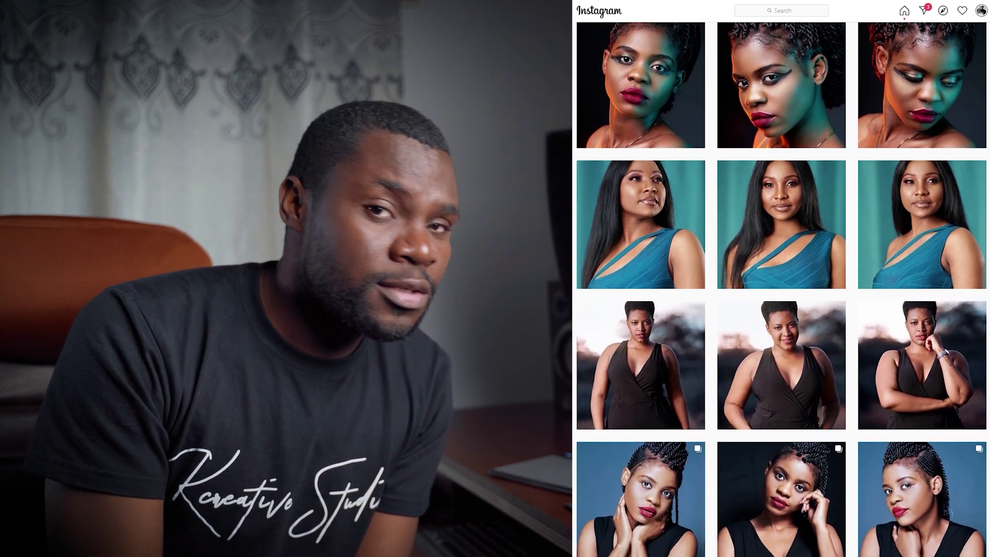